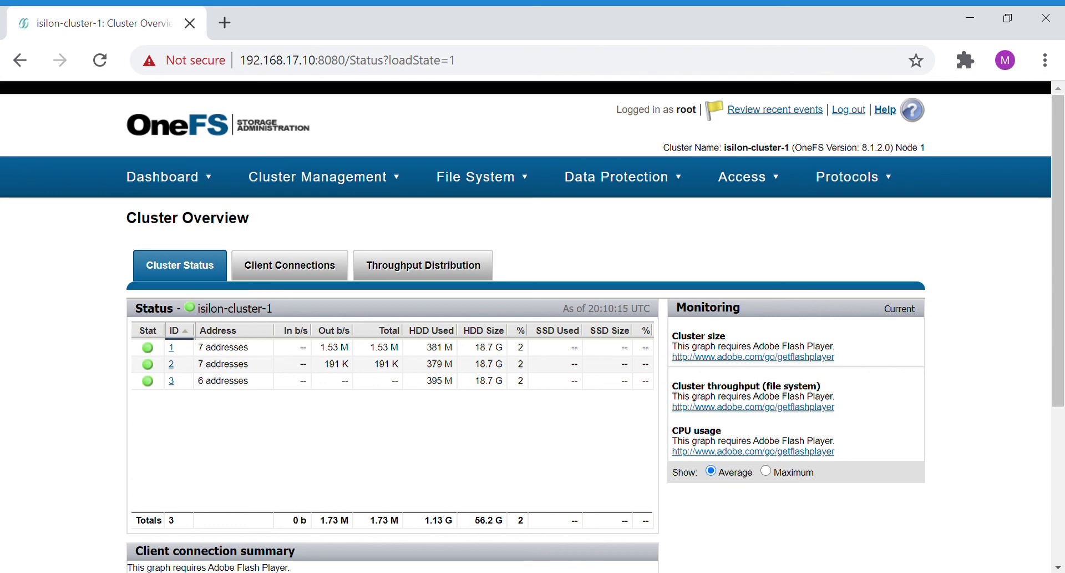
Step: Expand the File System menu from the isilon-cluster-1 overview
{"action": "left_click", "coordinate": [507, 194]}
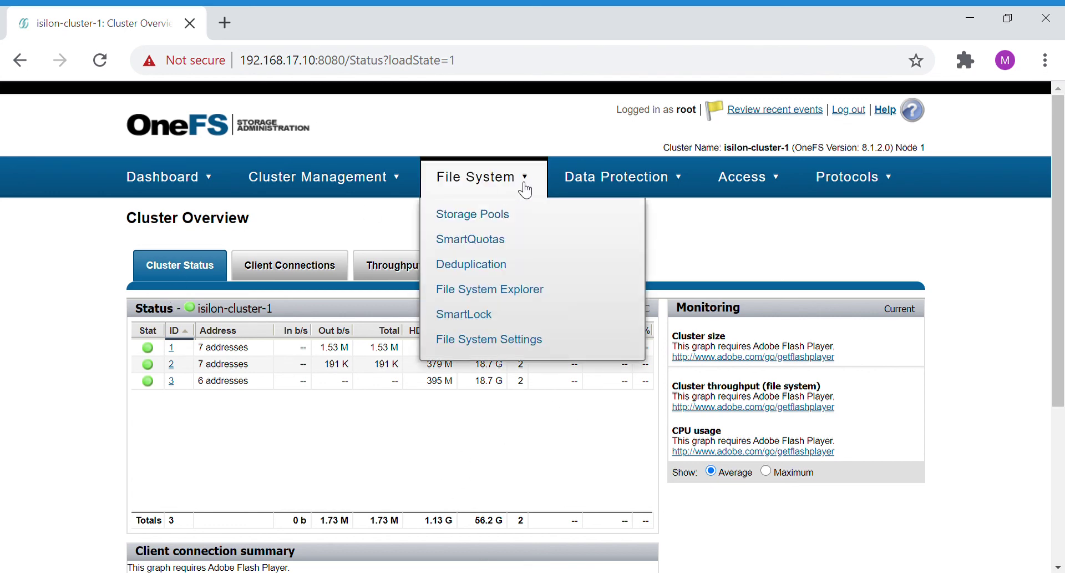
Step: Open the Deduplication summary and check the 0 B of 1.13 GB savings and the empty reports list
{"action": "left_click", "coordinate": [516, 280]}
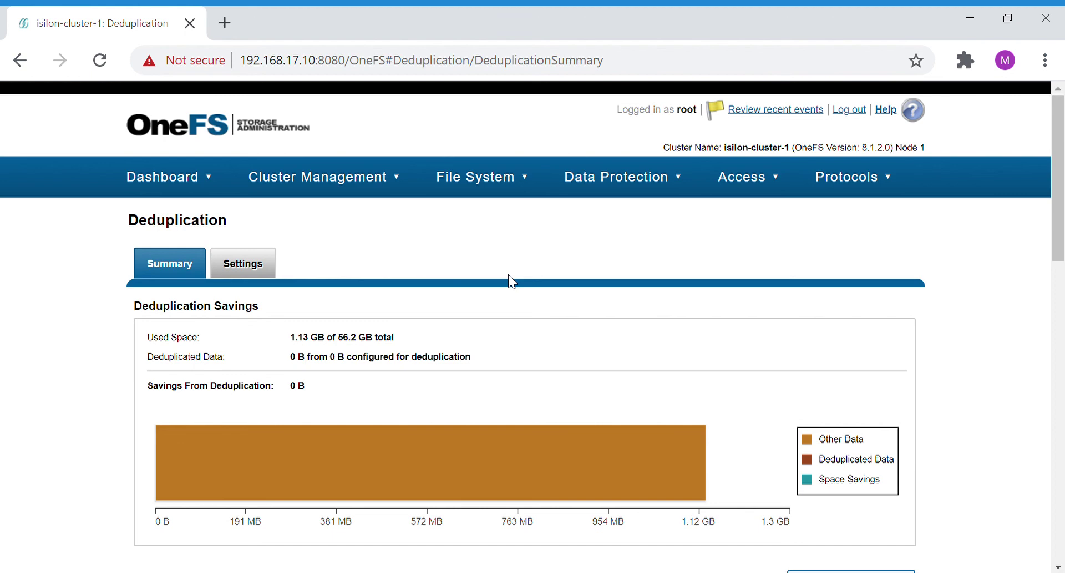
{"action": "scroll", "coordinate": [509, 274], "scroll_direction": "down", "scroll_amount": 3}
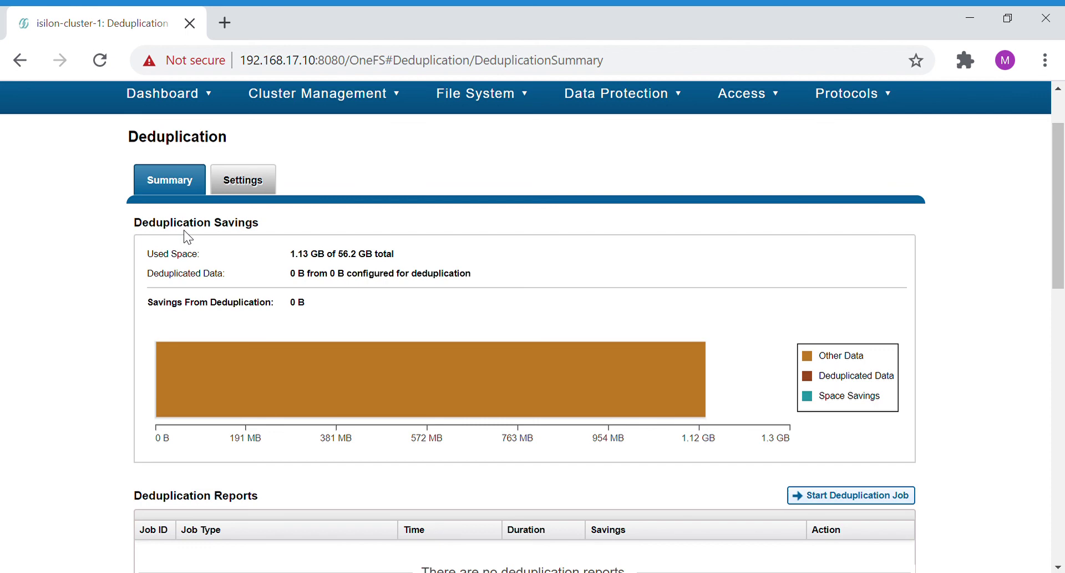
{"action": "mouse_move", "coordinate": [724, 386]}
{"action": "scroll", "coordinate": [756, 393], "scroll_direction": "down", "scroll_amount": 3}
Step: Go from Start Deduplication Job to Job Types and find DedupeAssessment (priority 6, LOW impact)
{"action": "left_click", "coordinate": [820, 338]}
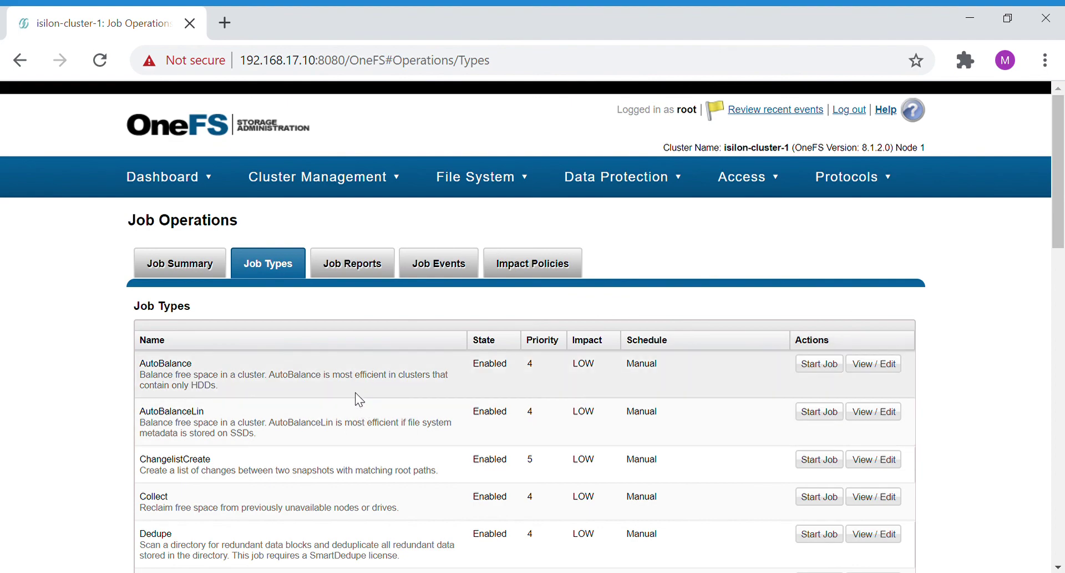
{"action": "scroll", "coordinate": [358, 398], "scroll_direction": "down", "scroll_amount": 8}
{"action": "scroll", "coordinate": [358, 398], "scroll_direction": "down", "scroll_amount": 4}
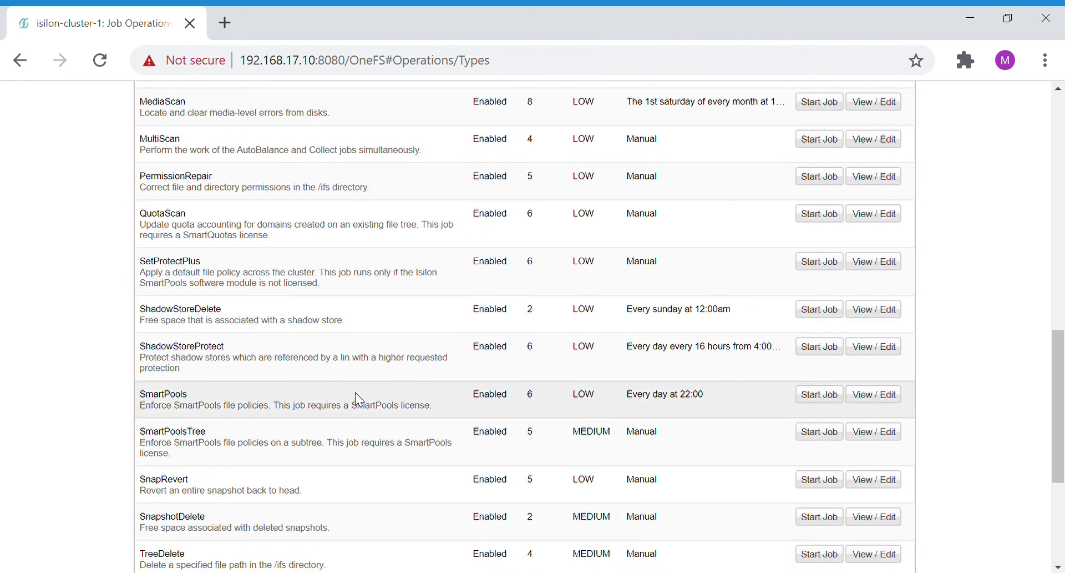
{"action": "scroll", "coordinate": [360, 398], "scroll_direction": "down", "scroll_amount": 2}
{"action": "scroll", "coordinate": [359, 398], "scroll_direction": "up", "scroll_amount": 5}
{"action": "scroll", "coordinate": [360, 398], "scroll_direction": "up", "scroll_amount": 2}
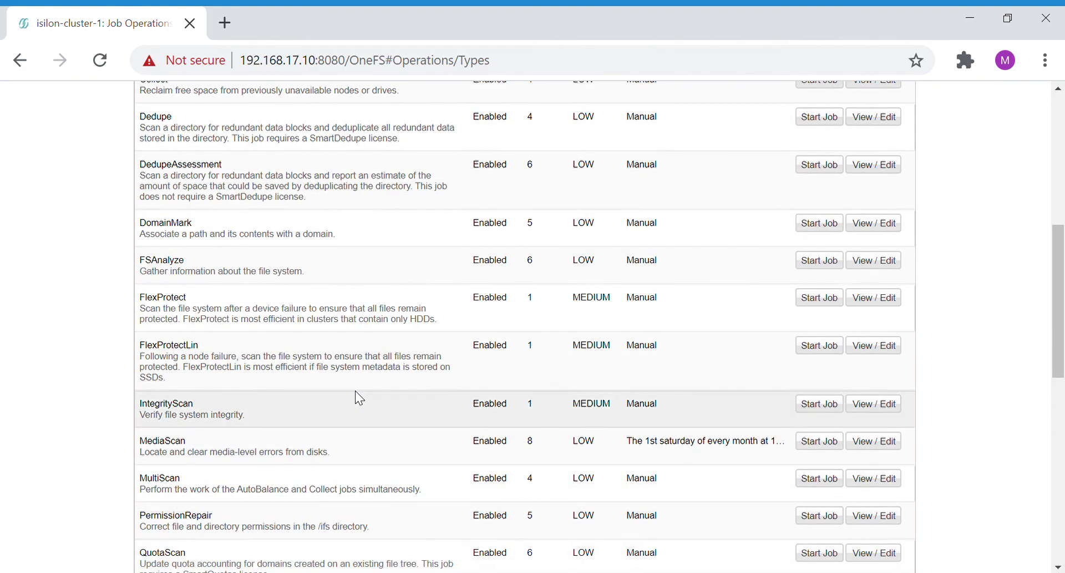
{"action": "scroll", "coordinate": [358, 396], "scroll_direction": "down", "scroll_amount": 3}
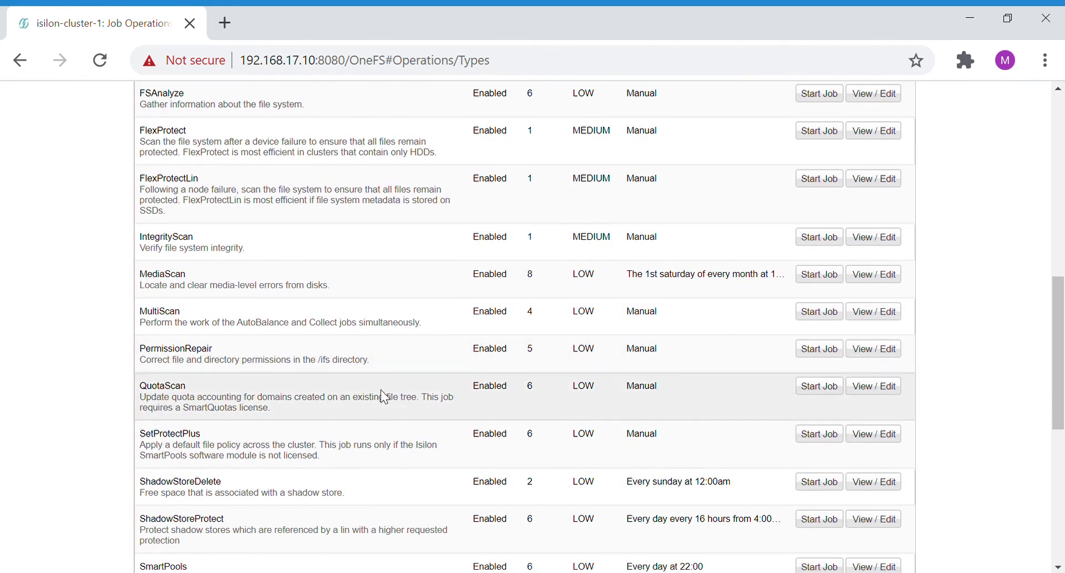
{"action": "scroll", "coordinate": [381, 398], "scroll_direction": "up", "scroll_amount": 3}
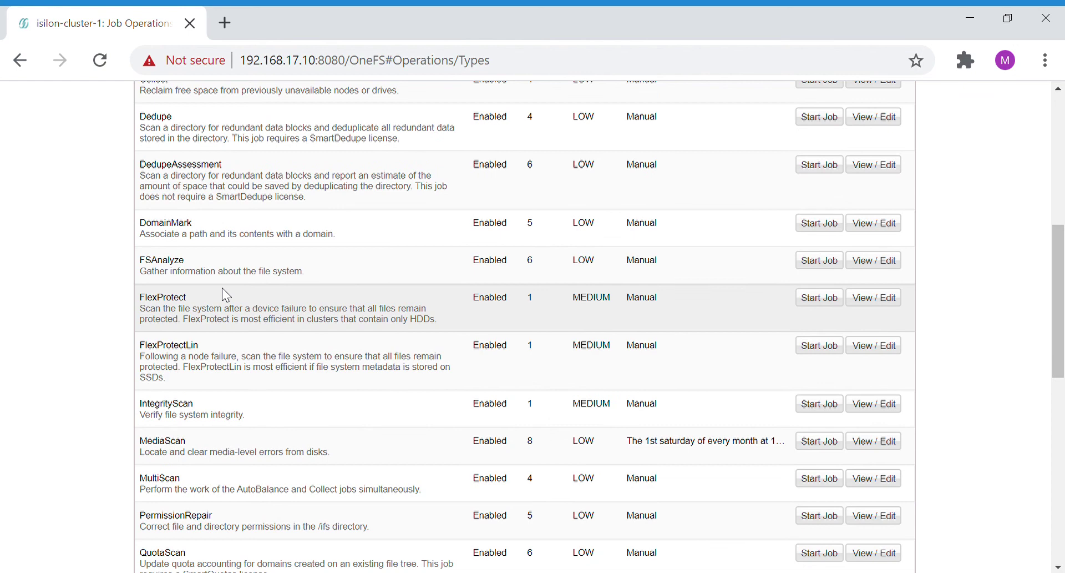
{"action": "scroll", "coordinate": [342, 249], "scroll_direction": "up", "scroll_amount": 2}
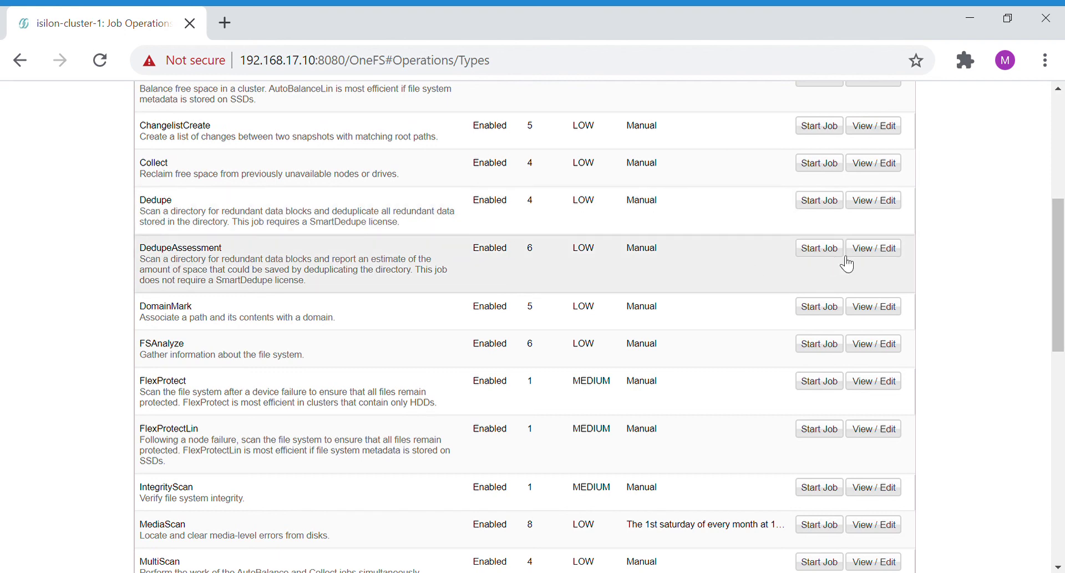
Step: Inspect the DedupeAssessment job type's settings unchanged, then head back to File System > Deduplication
{"action": "left_click", "coordinate": [891, 253]}
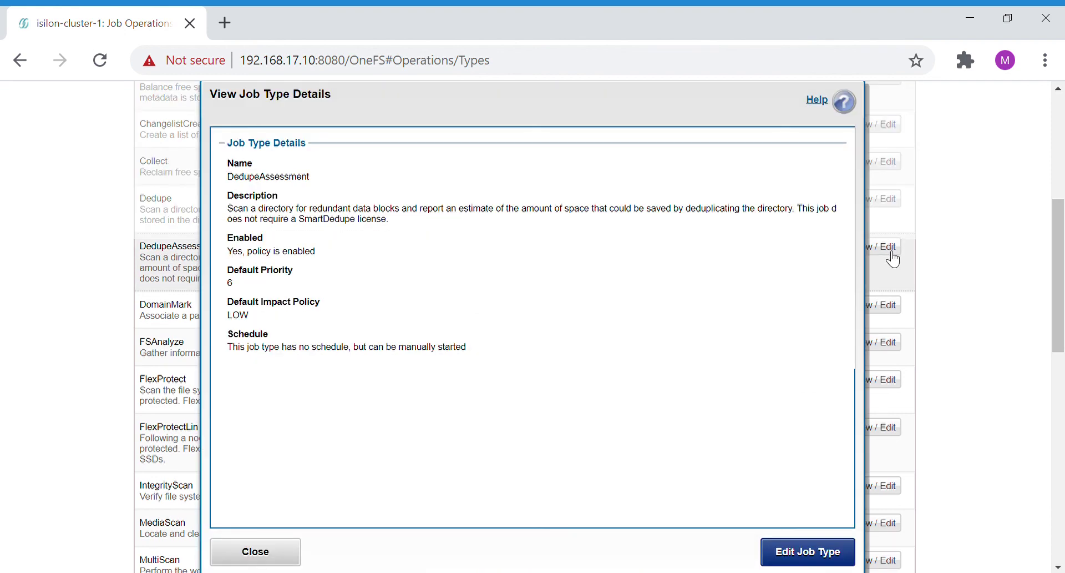
{"action": "left_click", "coordinate": [828, 554]}
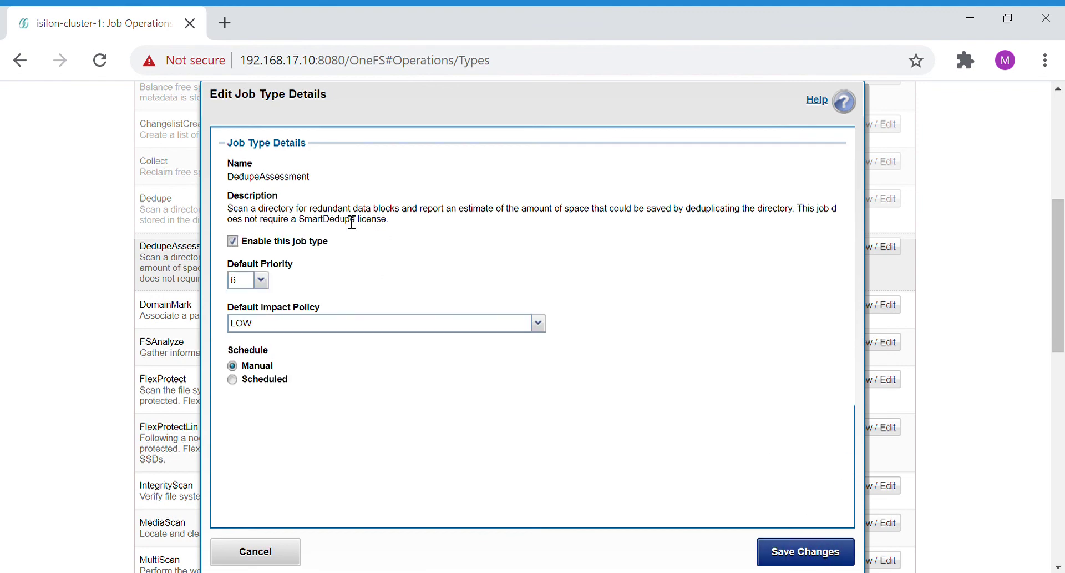
{"action": "left_click", "coordinate": [281, 558]}
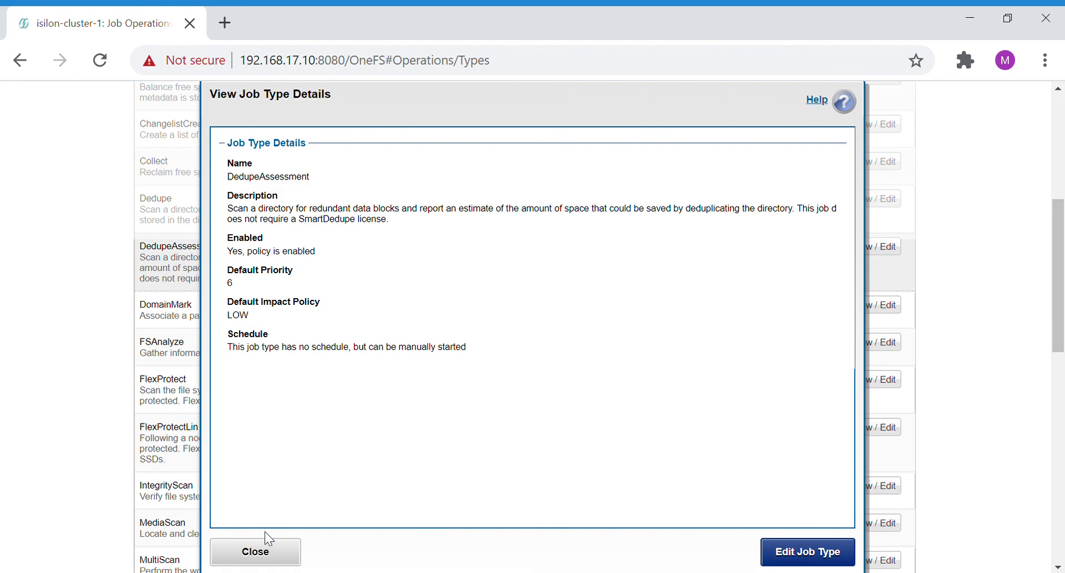
{"action": "left_click", "coordinate": [274, 551]}
{"action": "left_click", "coordinate": [525, 176]}
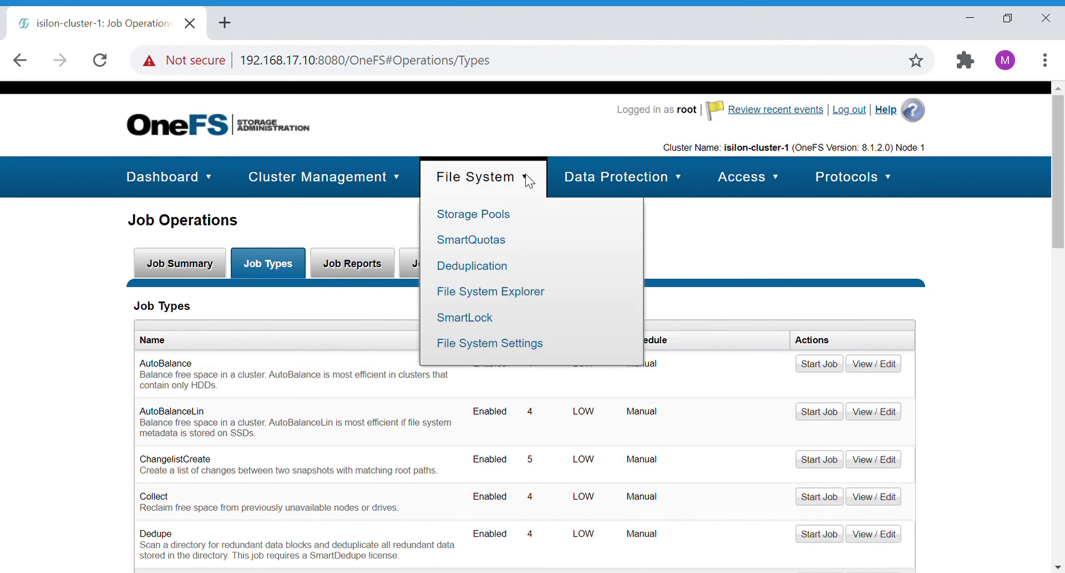
Step: Open the deduplication settings and begin adding an Assess Deduplication directory path
{"action": "left_click", "coordinate": [507, 263]}
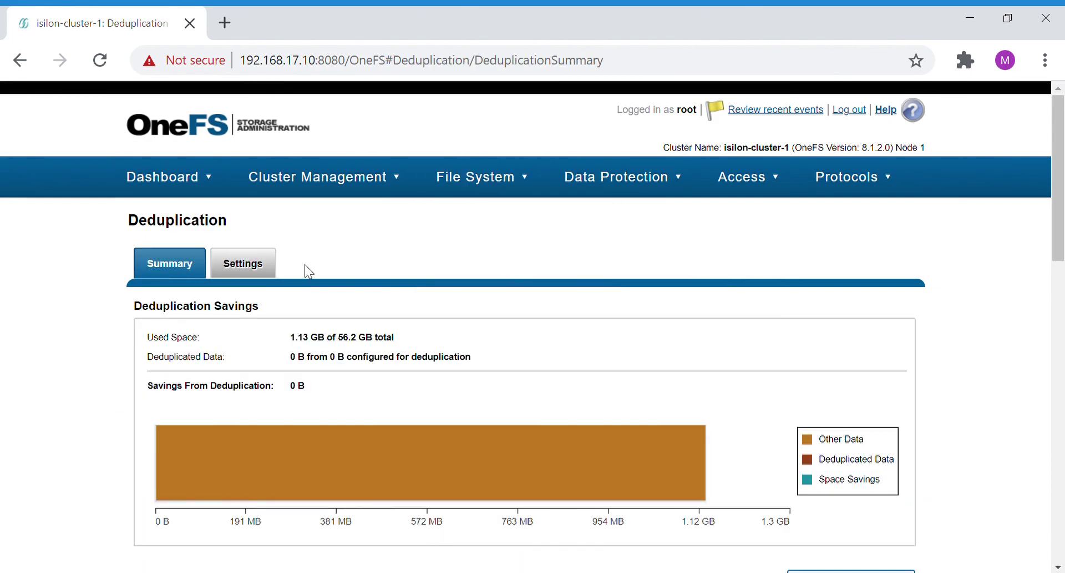
{"action": "left_click", "coordinate": [260, 266]}
{"action": "scroll", "coordinate": [389, 416], "scroll_direction": "down", "scroll_amount": 5}
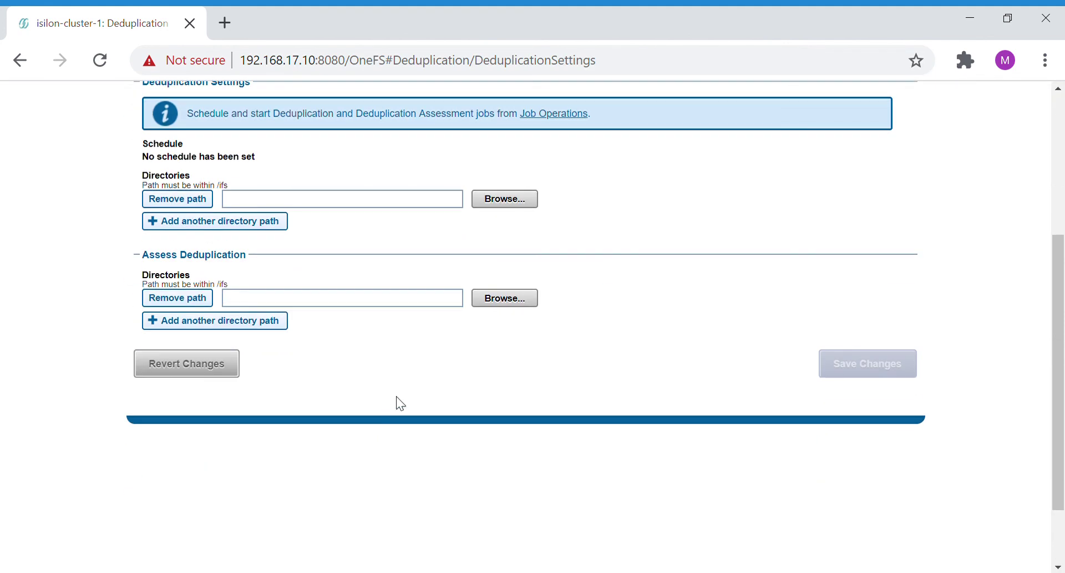
{"action": "scroll", "coordinate": [407, 405], "scroll_direction": "up", "scroll_amount": 3}
{"action": "left_click", "coordinate": [440, 371]}
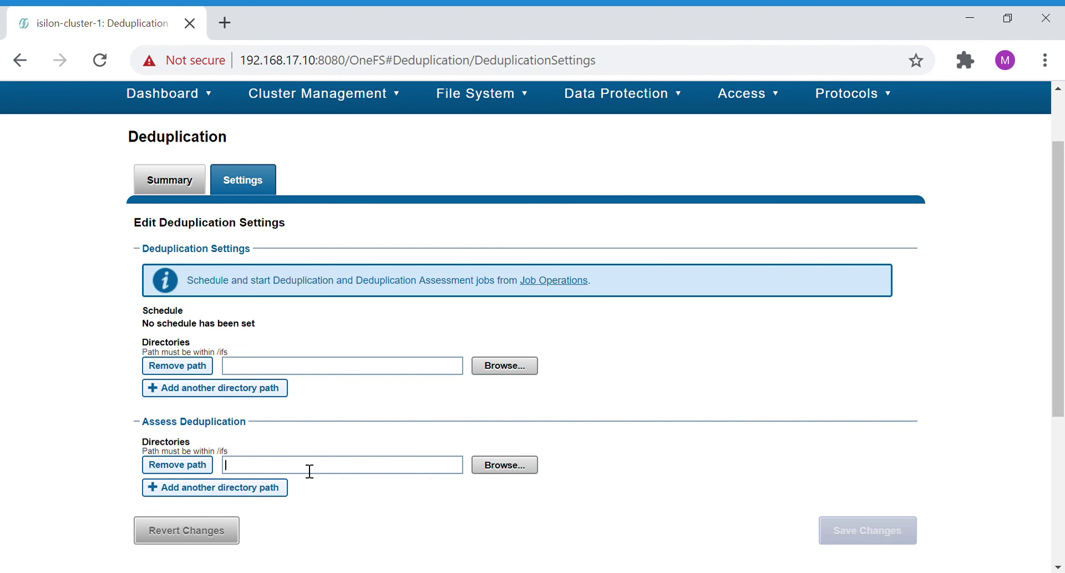
Step: Select /ifs/data/test-share/test folder as the assessment directory and save the settings
{"action": "left_click", "coordinate": [492, 468]}
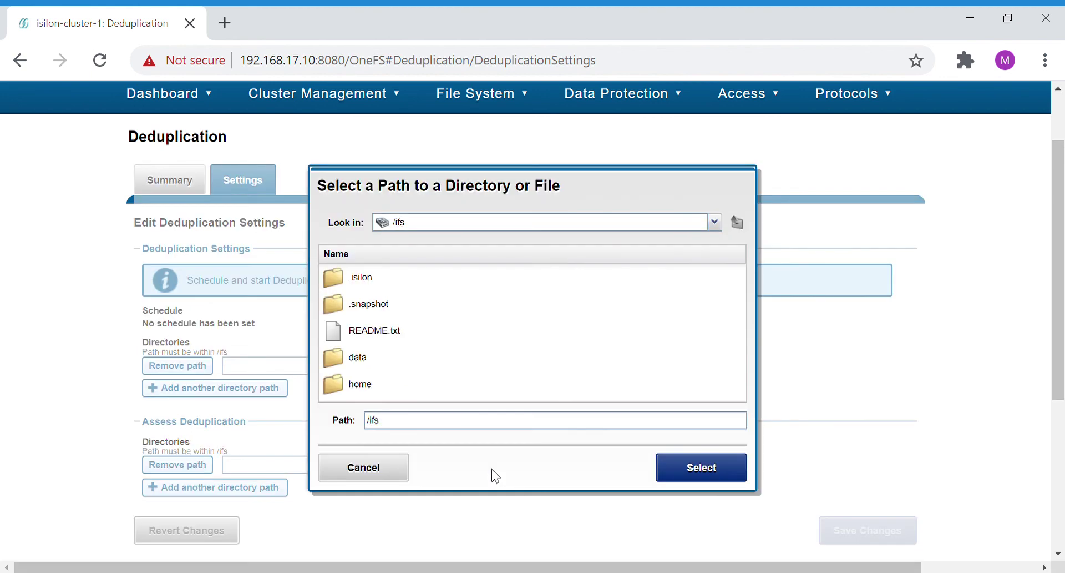
{"action": "double_click", "coordinate": [387, 362]}
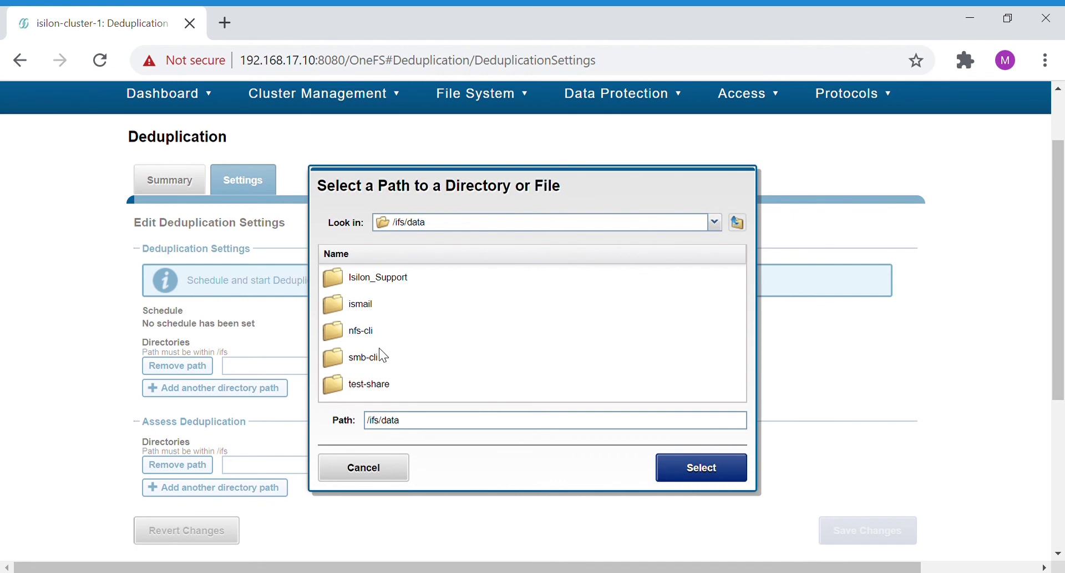
{"action": "double_click", "coordinate": [382, 355]}
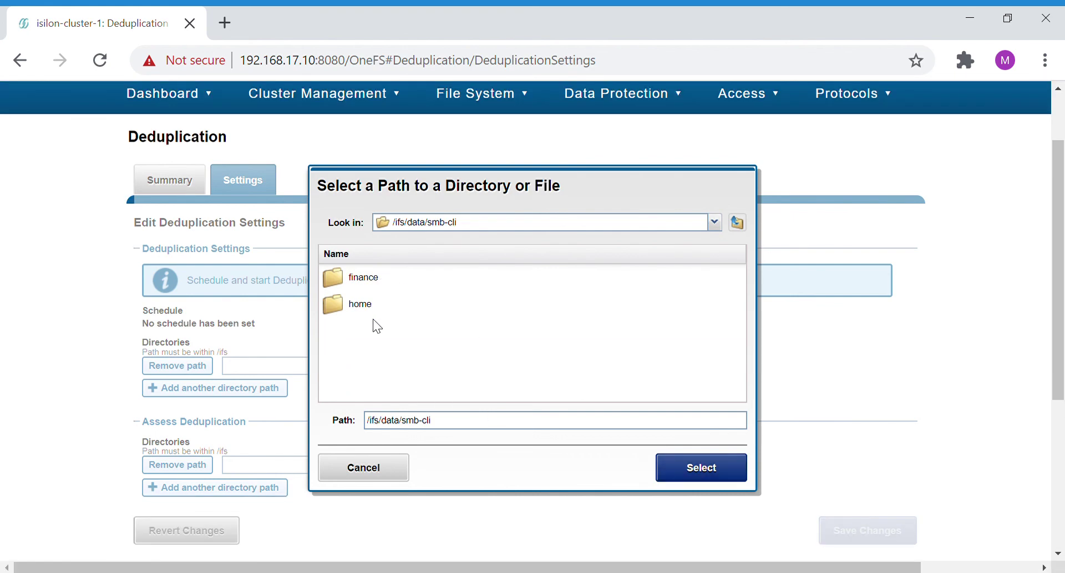
{"action": "left_click", "coordinate": [738, 222]}
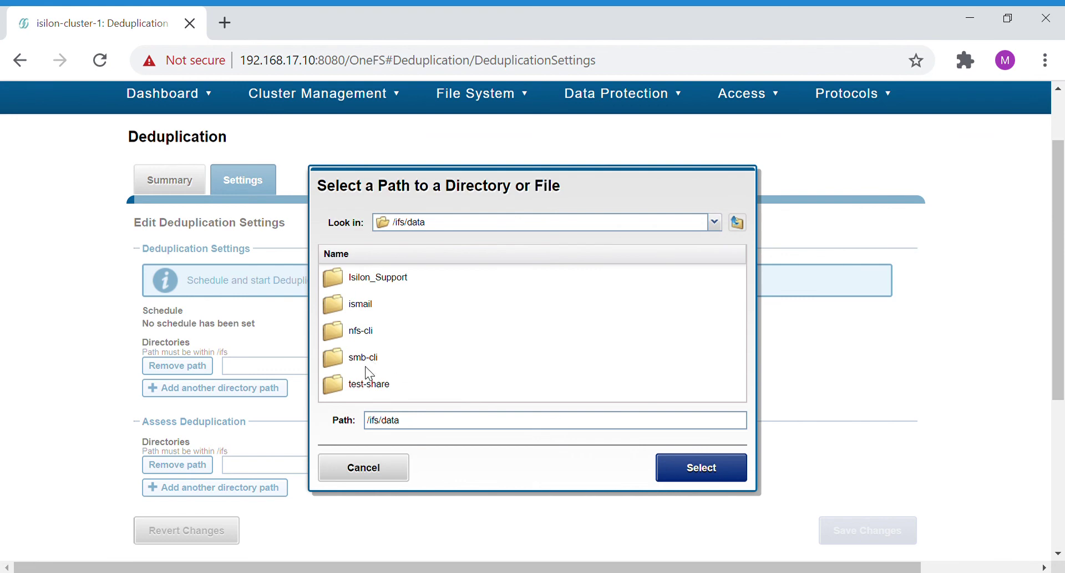
{"action": "double_click", "coordinate": [369, 383]}
{"action": "left_click", "coordinate": [375, 280]}
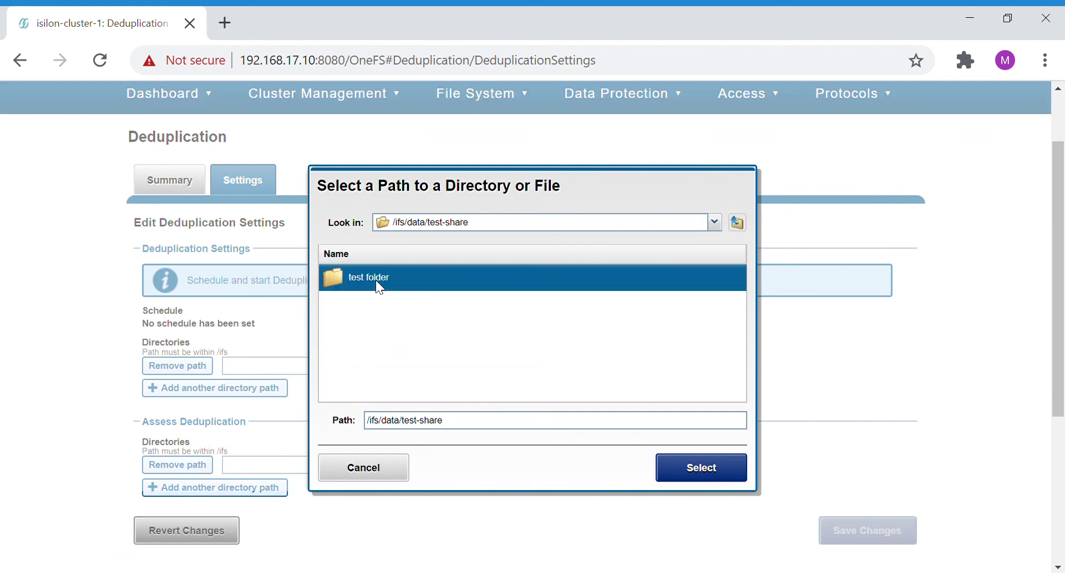
{"action": "left_click", "coordinate": [701, 469]}
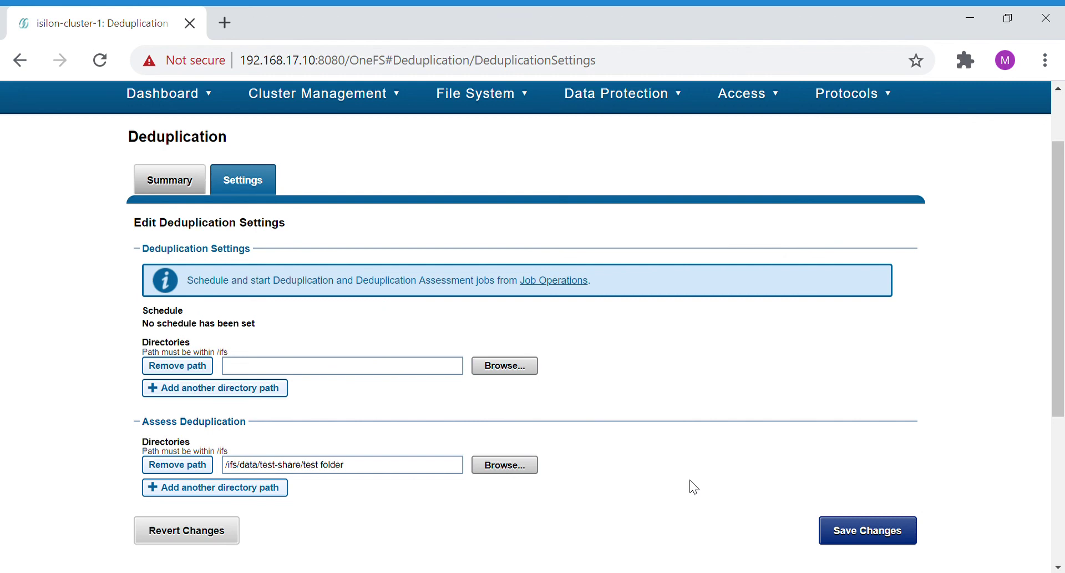
{"action": "left_click", "coordinate": [867, 528]}
{"action": "scroll", "coordinate": [722, 455], "scroll_direction": "down", "scroll_amount": 3}
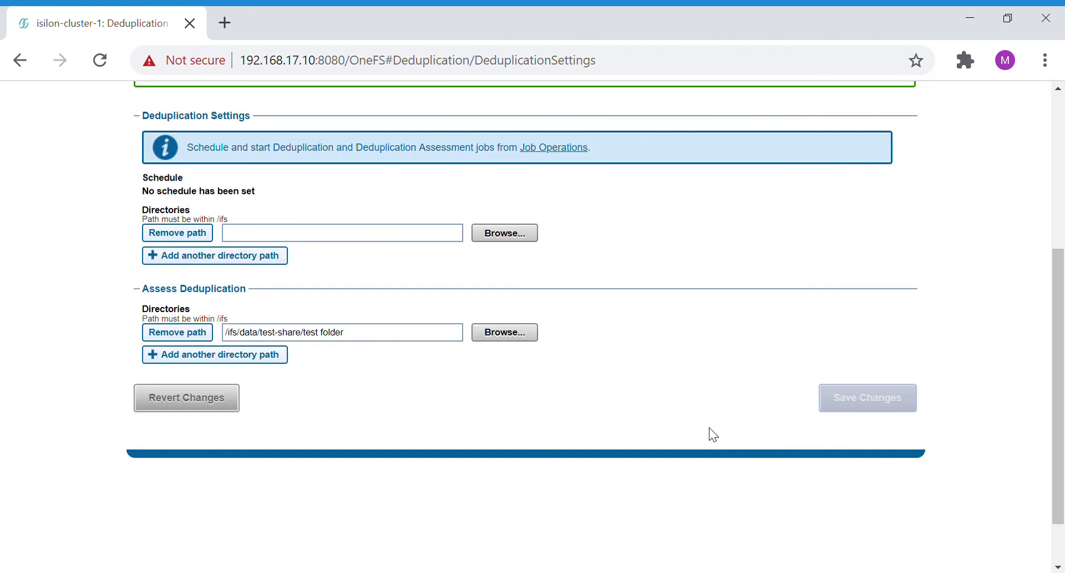
{"action": "scroll", "coordinate": [643, 410], "scroll_direction": "up", "scroll_amount": 5}
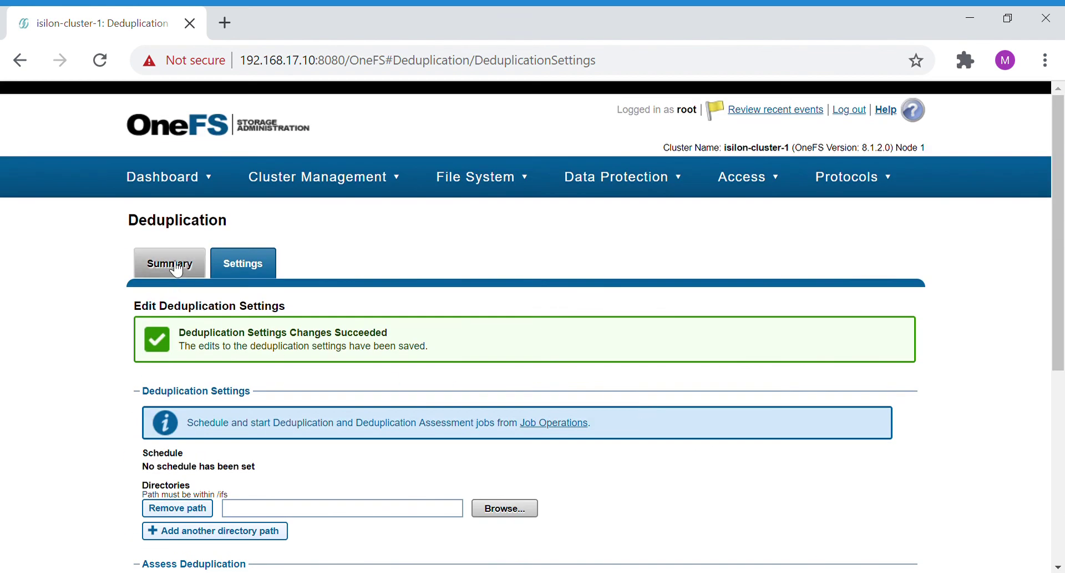
Step: Start the DedupeAssessment job from Job Types at priority 6 with LOW impact policy
{"action": "scroll", "coordinate": [546, 397], "scroll_direction": "down", "scroll_amount": 4}
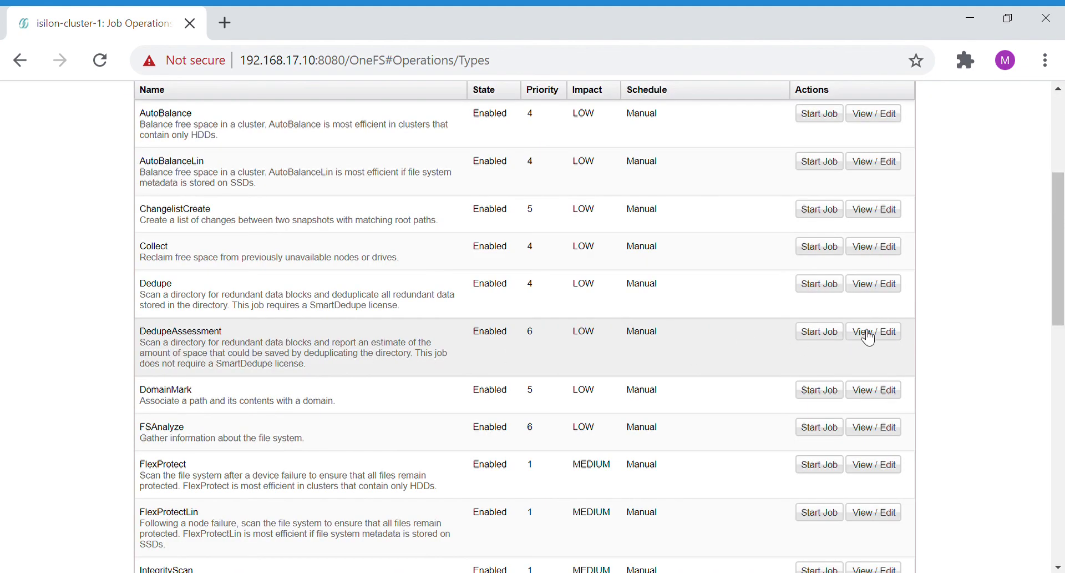
{"action": "left_click", "coordinate": [837, 333]}
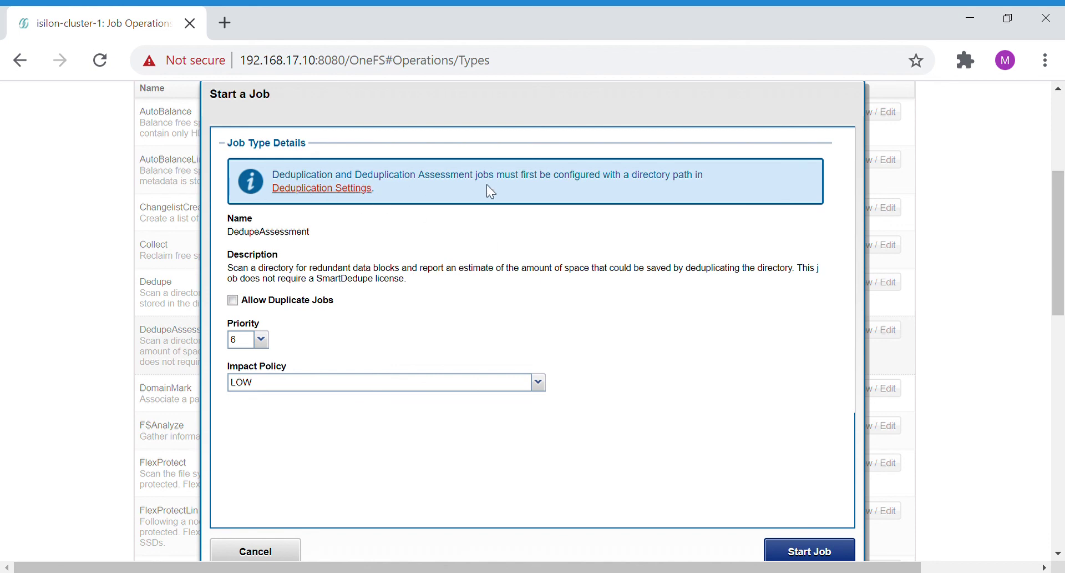
{"action": "left_click_drag", "start_coordinate": [539, 174], "coordinate": [732, 182]}
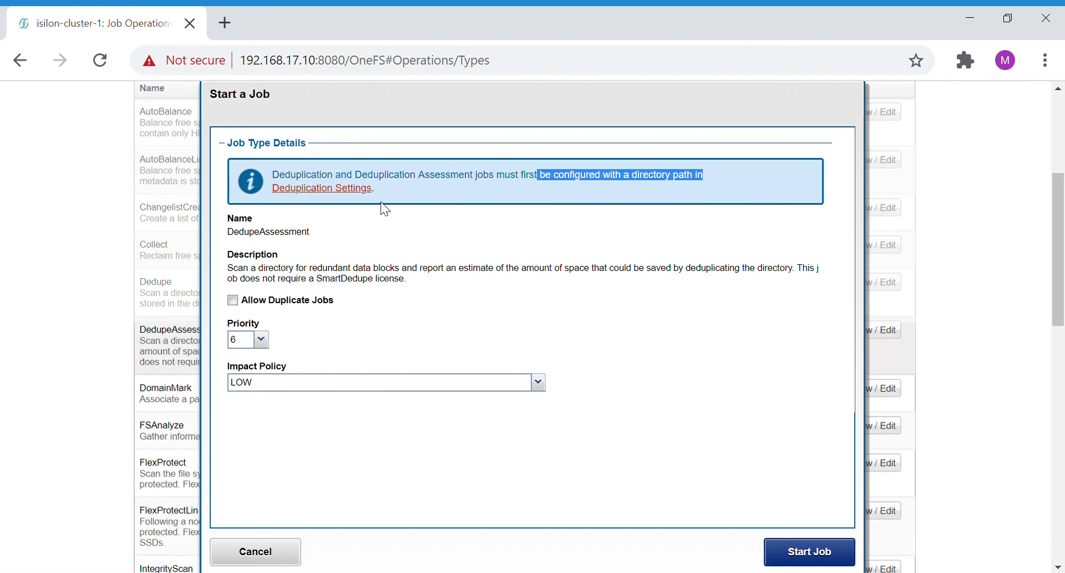
{"action": "left_click", "coordinate": [632, 234]}
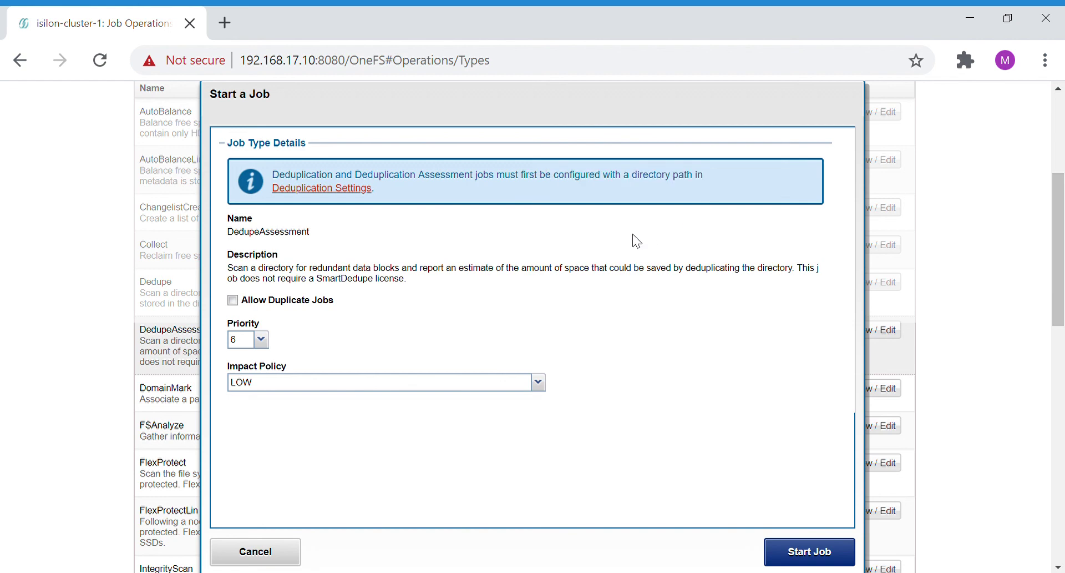
{"action": "scroll", "coordinate": [633, 234], "scroll_direction": "down", "scroll_amount": 5}
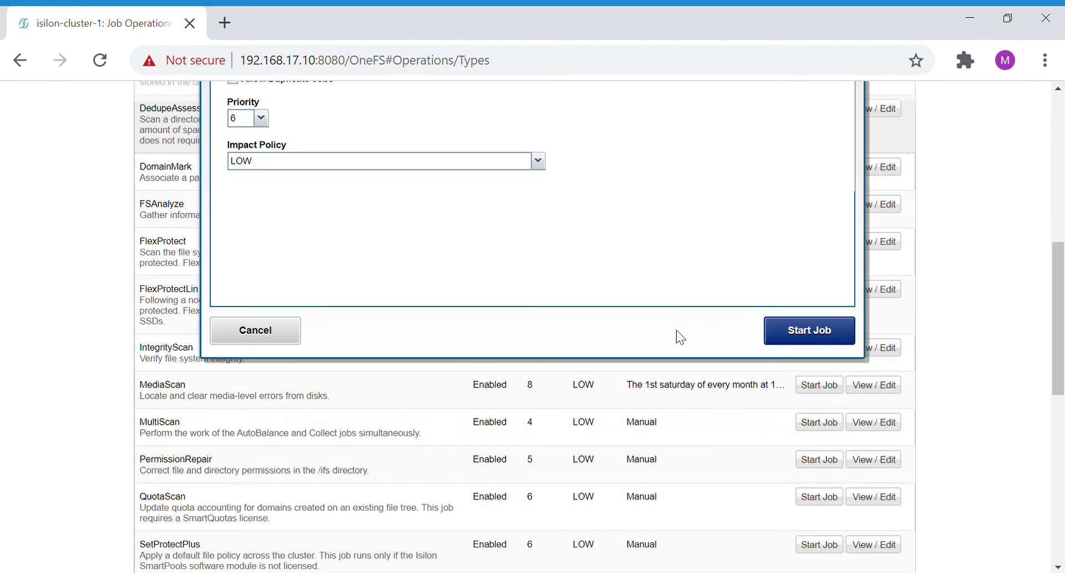
{"action": "left_click", "coordinate": [806, 303]}
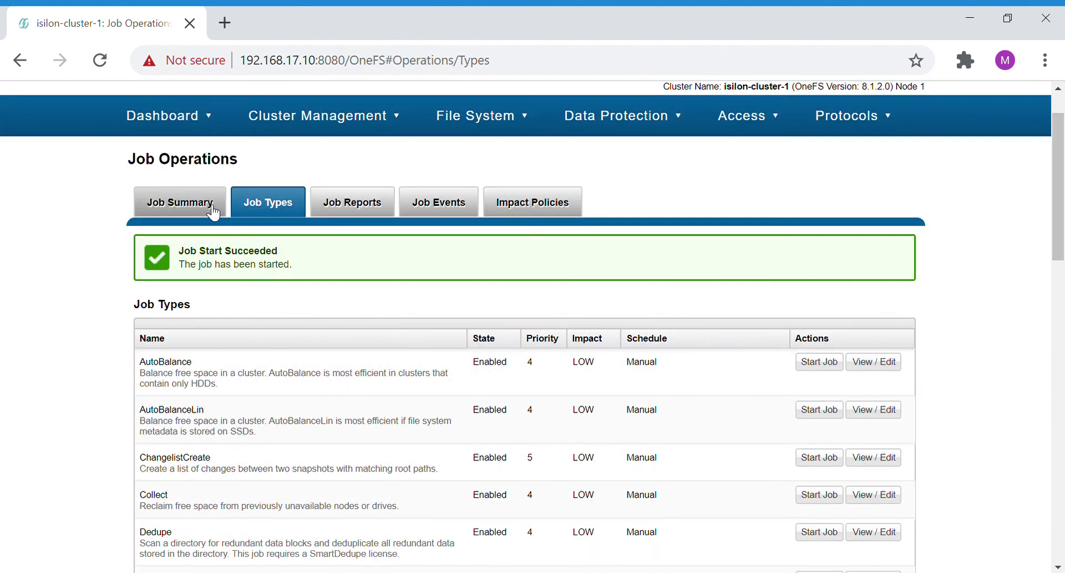
Step: Check DedupeAssessment job 31's details in Job Summary and reload to see it scanning files
{"action": "left_click", "coordinate": [213, 213]}
{"action": "left_click", "coordinate": [507, 191]}
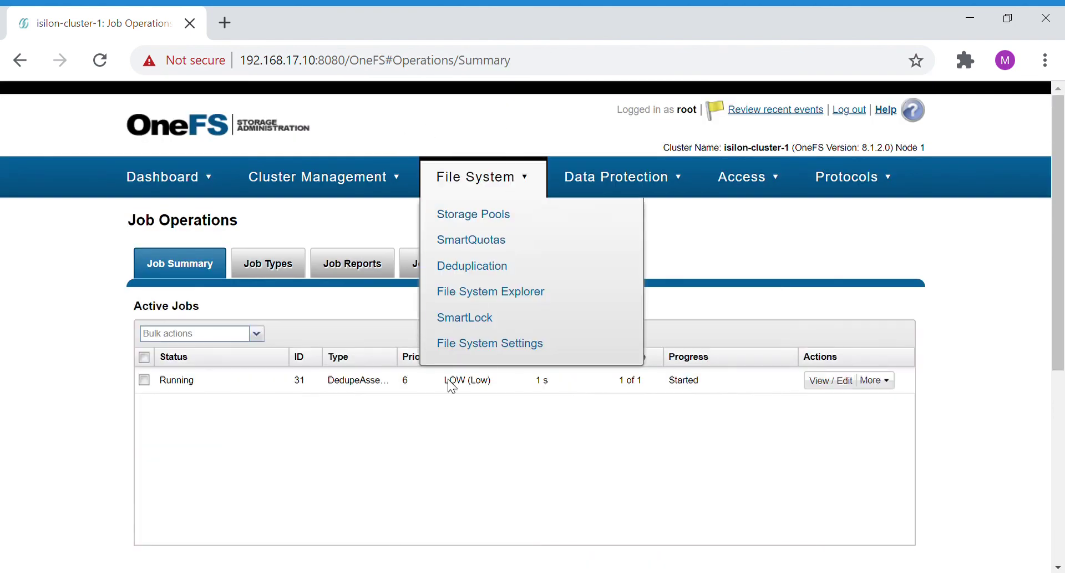
{"action": "left_click", "coordinate": [844, 381]}
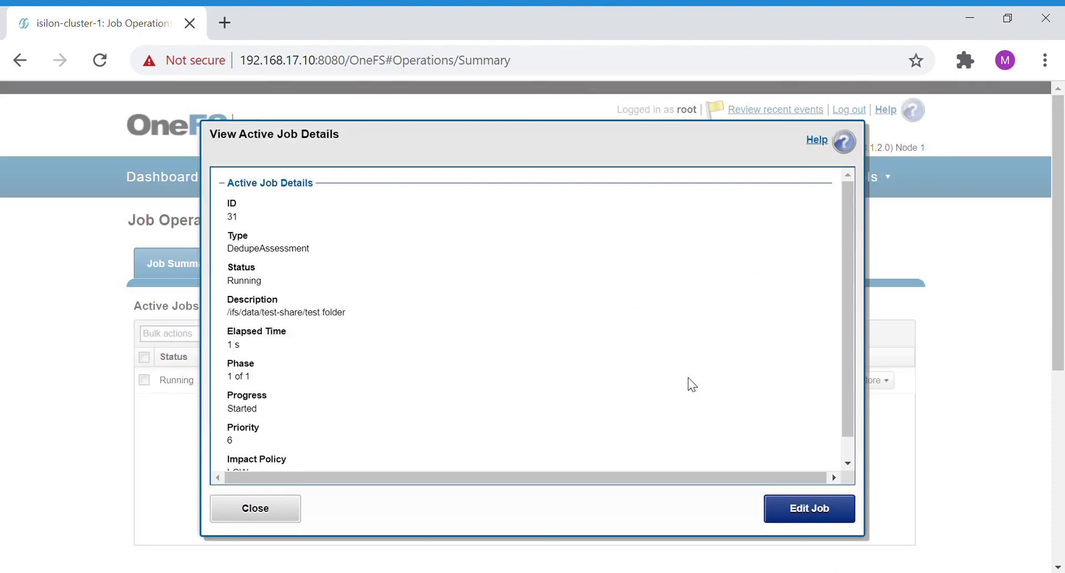
{"action": "scroll", "coordinate": [497, 320], "scroll_direction": "down", "scroll_amount": 2}
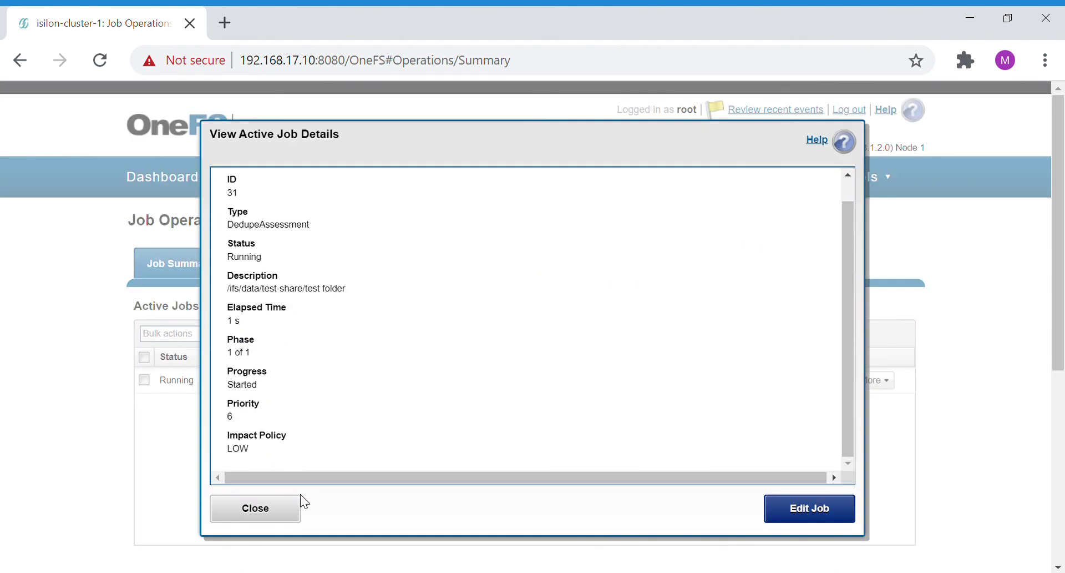
{"action": "left_click", "coordinate": [296, 511]}
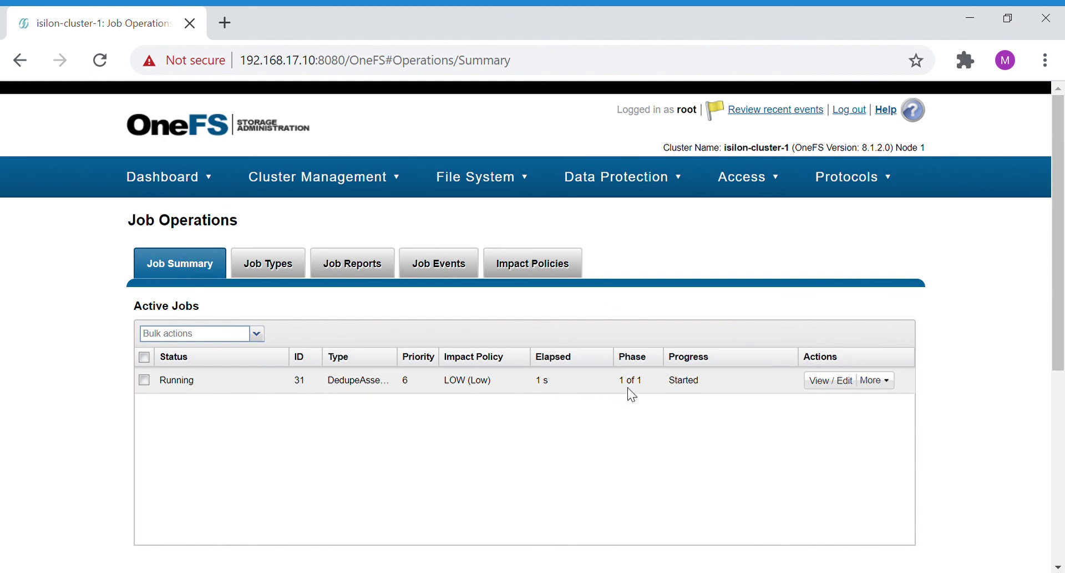
{"action": "left_click", "coordinate": [100, 60]}
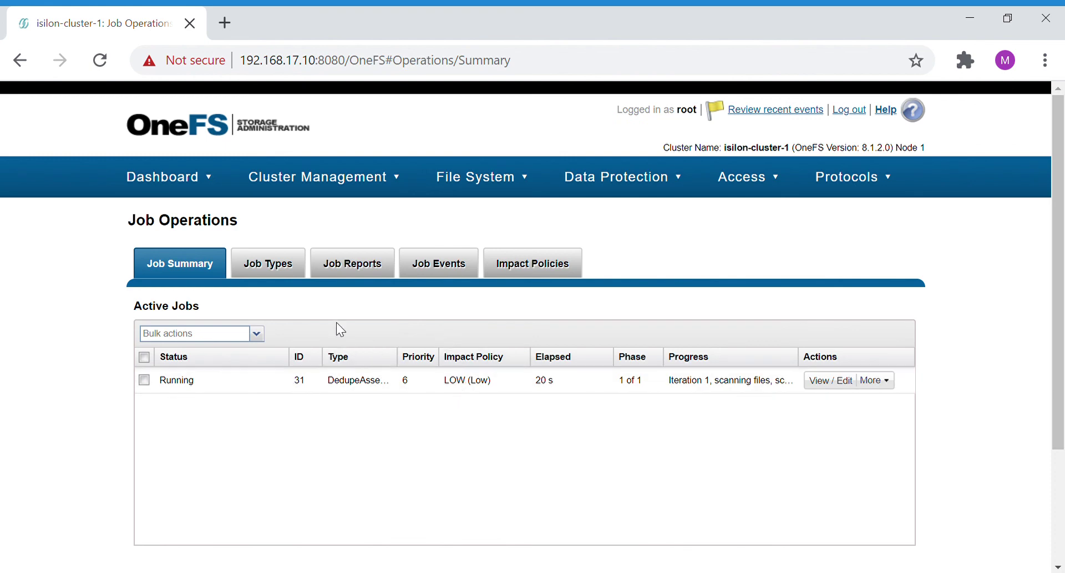
Step: Review the 0 B savings on the Deduplication summary, then switch to the Settings tab
{"action": "mouse_move", "coordinate": [491, 185]}
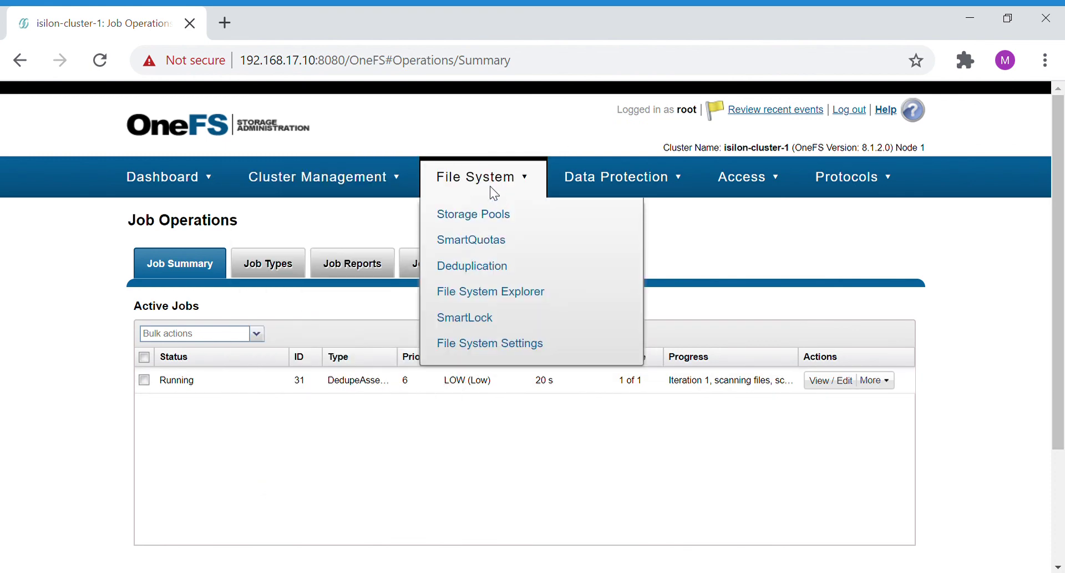
{"action": "left_click", "coordinate": [506, 269]}
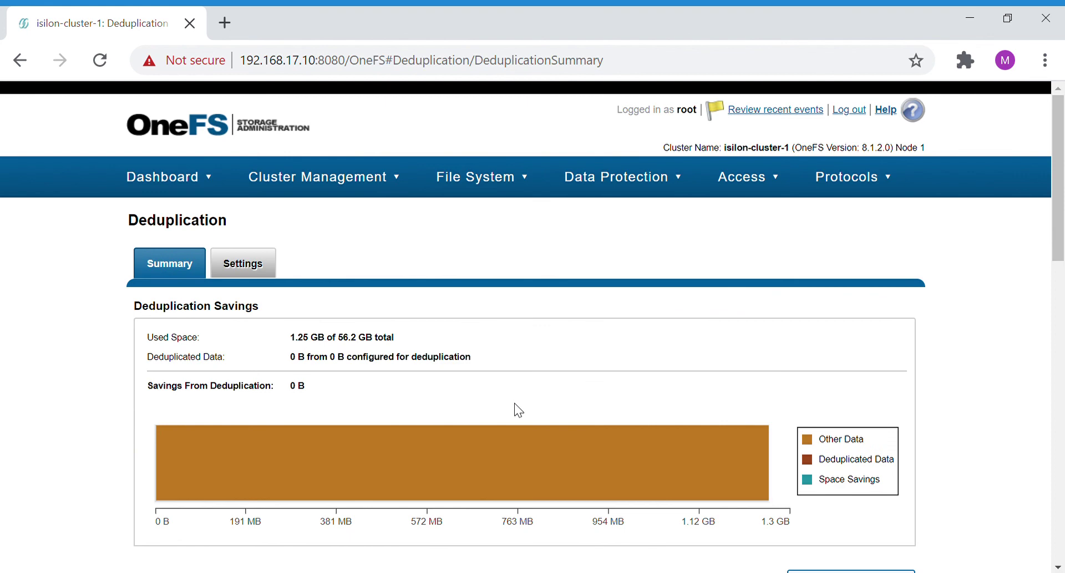
{"action": "mouse_move", "coordinate": [344, 456]}
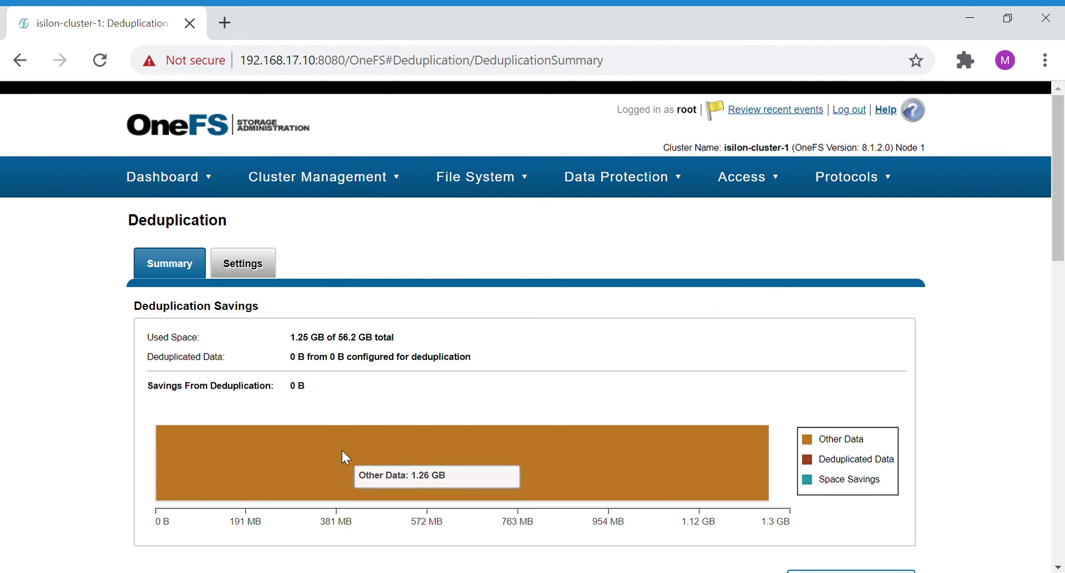
{"action": "scroll", "coordinate": [342, 451], "scroll_direction": "down", "scroll_amount": 5}
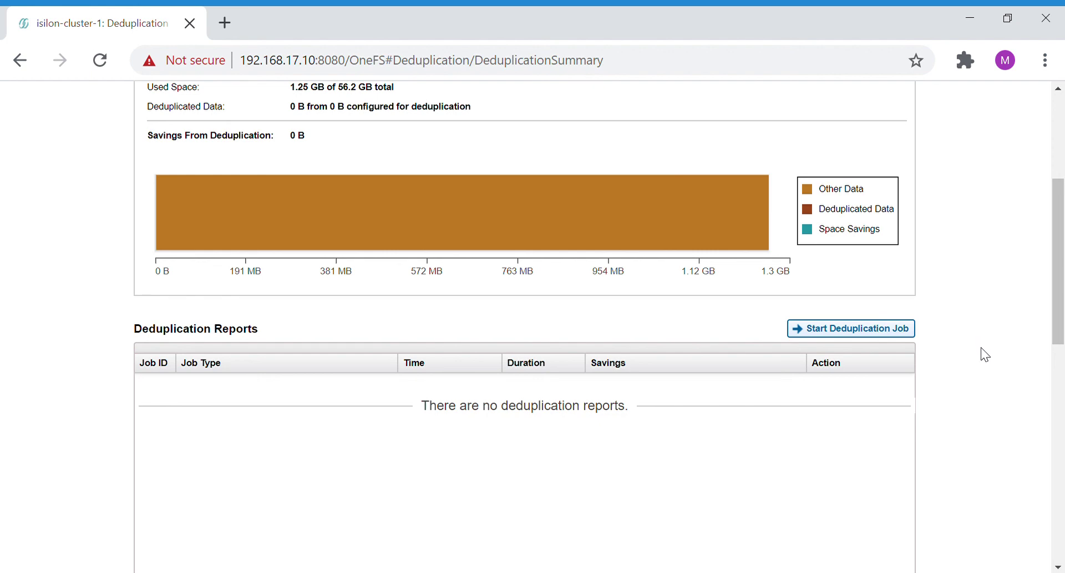
{"action": "scroll", "coordinate": [985, 354], "scroll_direction": "up", "scroll_amount": 2}
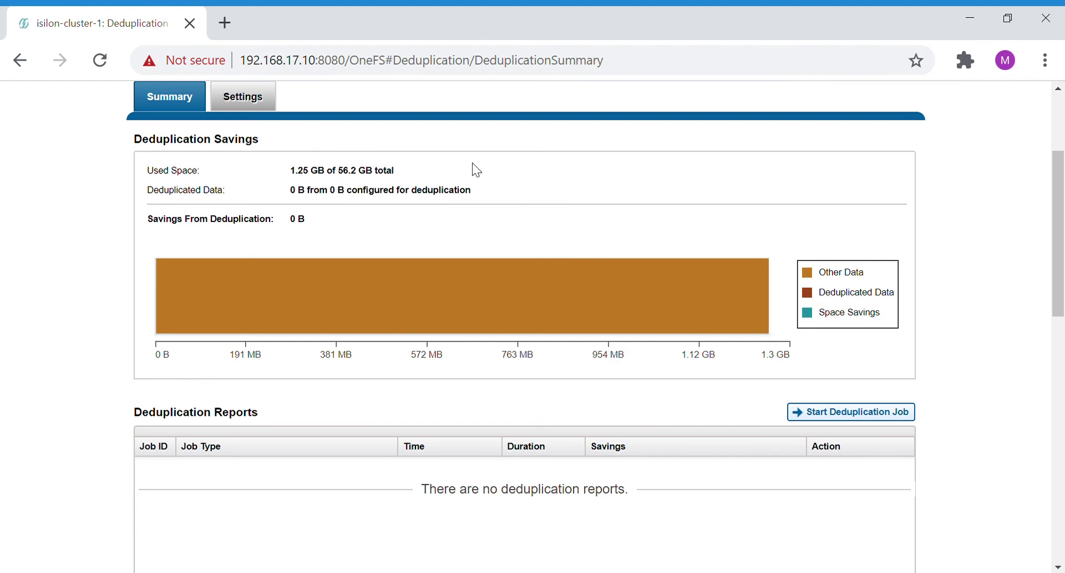
{"action": "left_click", "coordinate": [244, 103]}
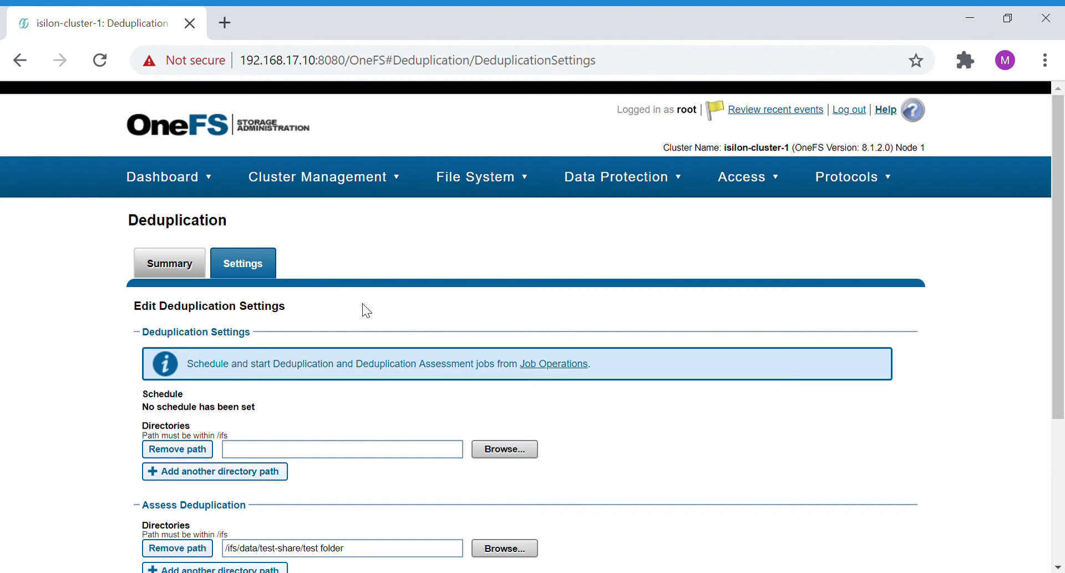